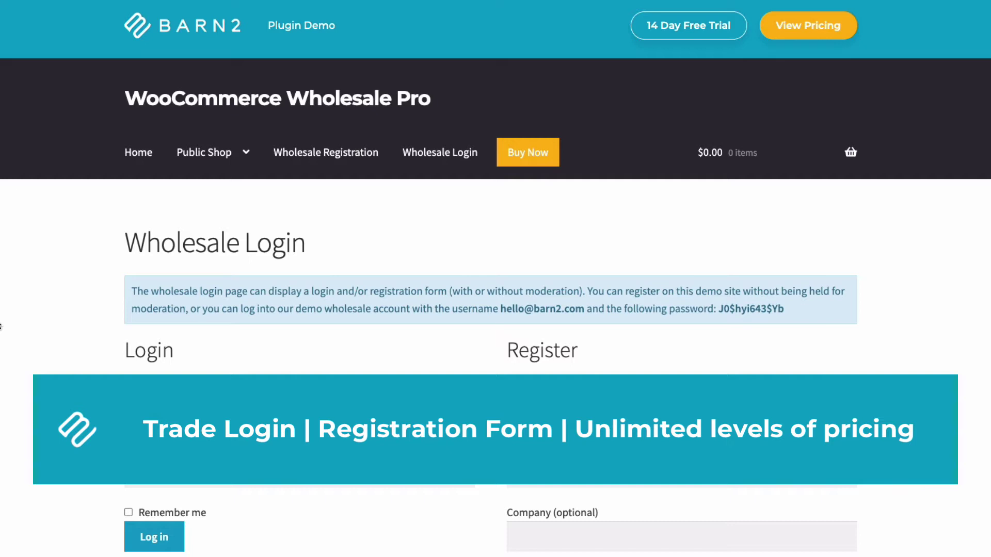
Log in to the wholesale account and order Album, 6 Beanies and 3 Beanies with Logo.
left_click(147, 538)
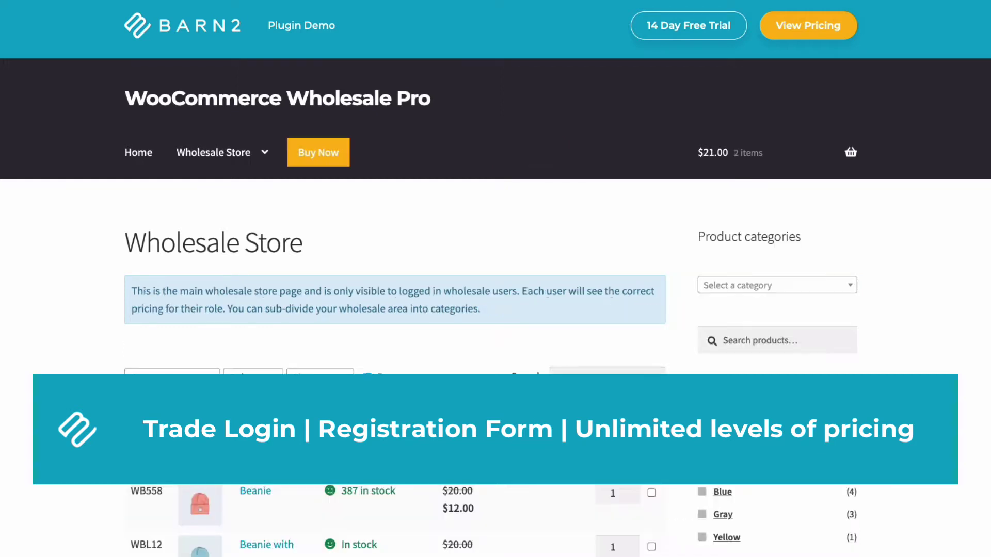
scroll(495, 310, "down", 3)
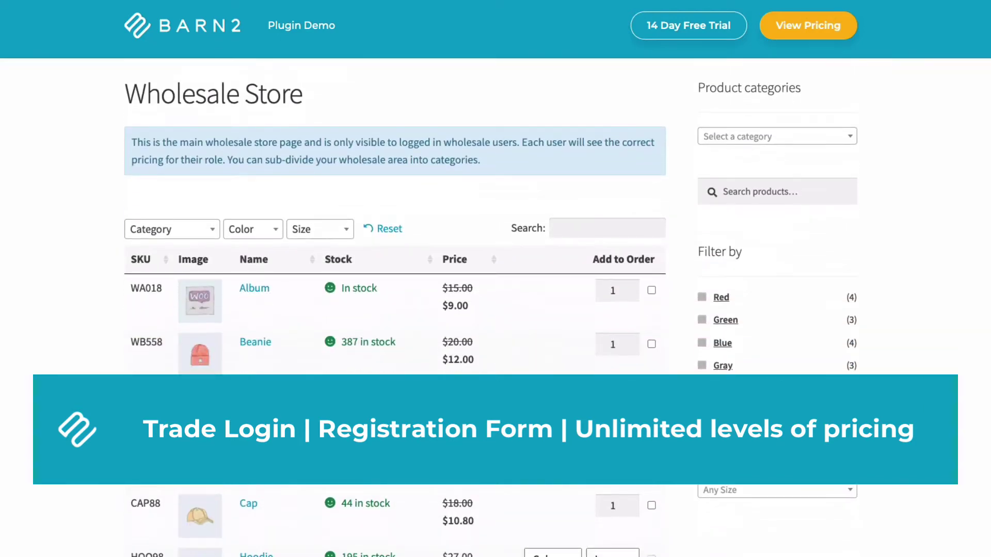
left_click(651, 290)
left_click(633, 341)
left_click(633, 341)
left_click(633, 341)
left_click(633, 341)
left_click(633, 341)
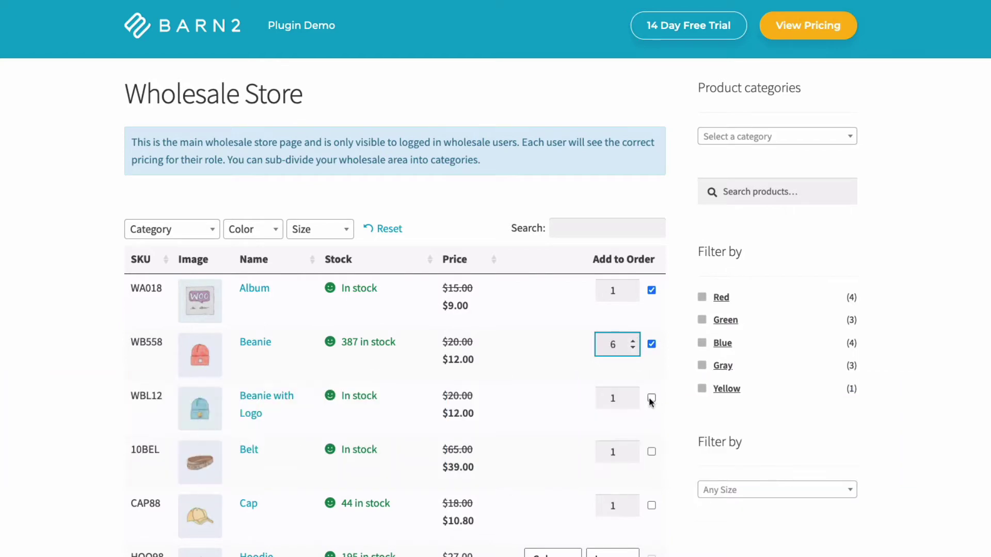
left_click(633, 394)
left_click(633, 395)
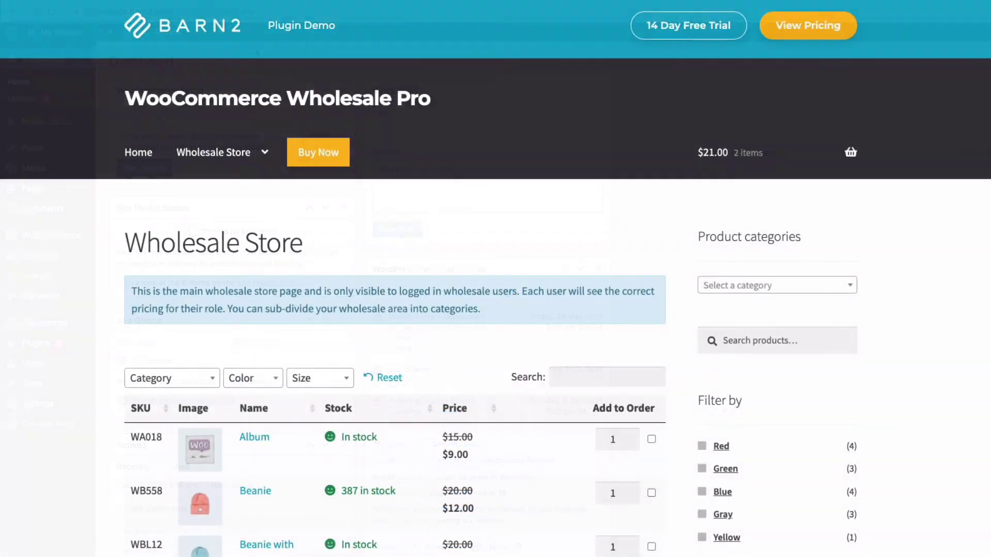
Re-tick Album, set Beanie to 6, and add Beanie with Logo at quantity 3.
scroll(496, 331, "down", 2)
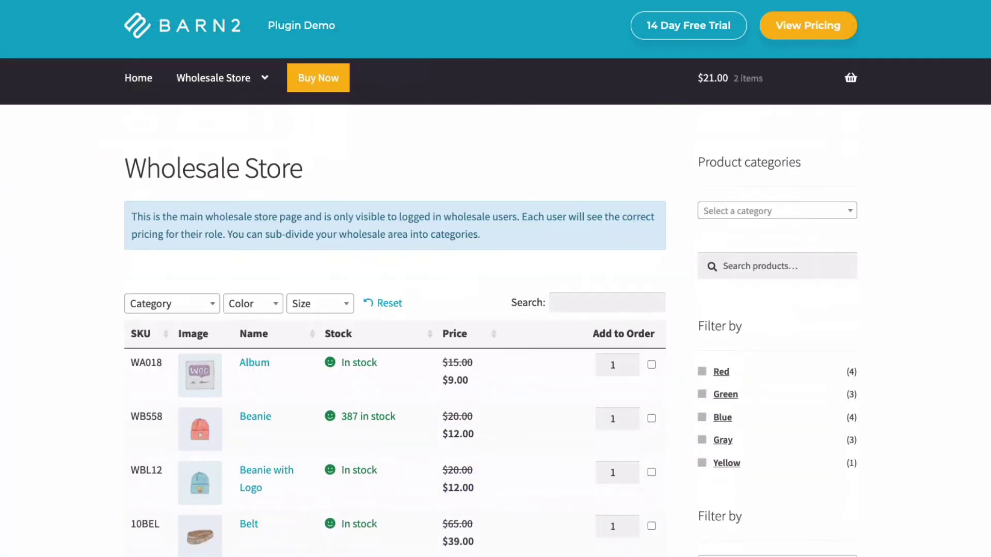
scroll(495, 307, "down", 3)
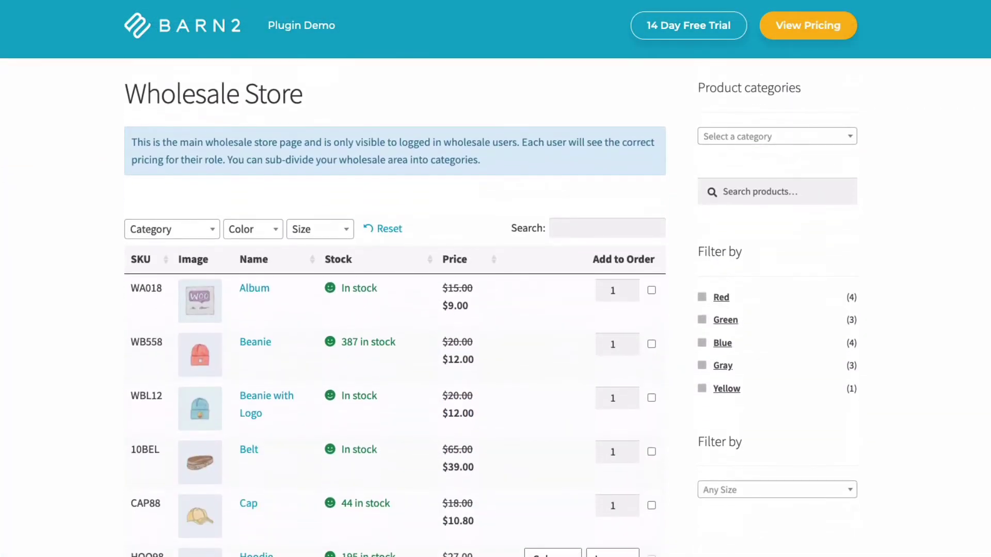
left_click(652, 290)
left_click(633, 341)
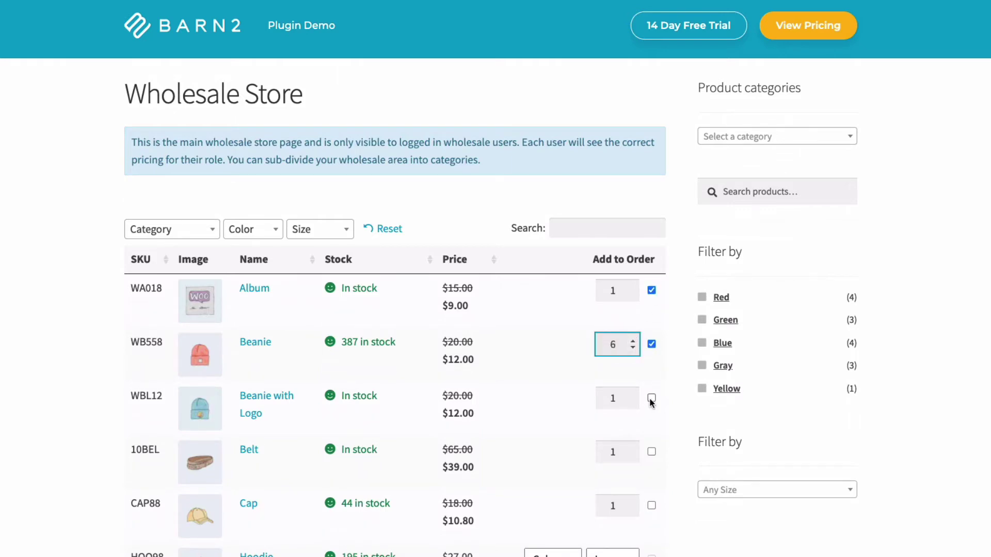
left_click(651, 398)
left_click(632, 395)
left_click(632, 395)
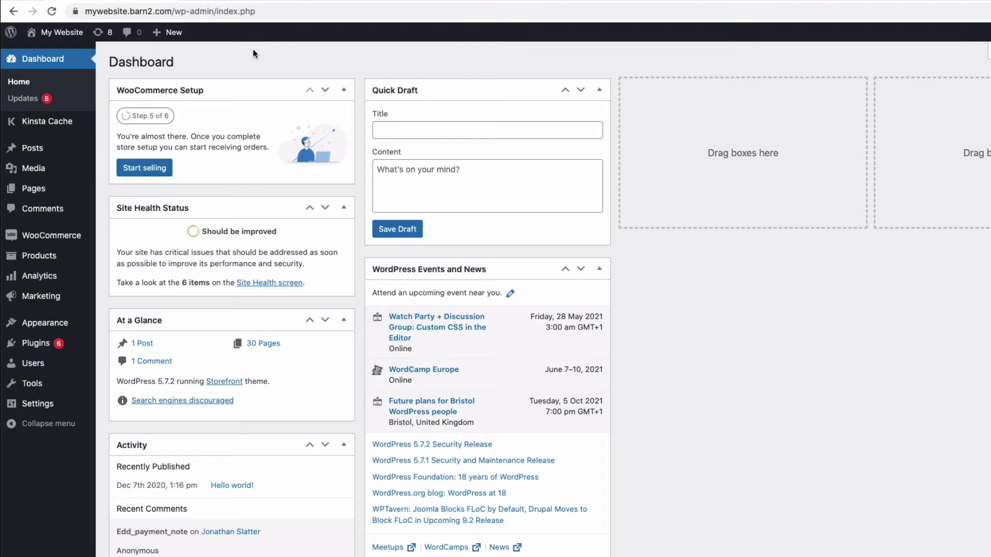
Bring up the Upload Plugin form under Plugins > Add New.
mouse_move(37, 343)
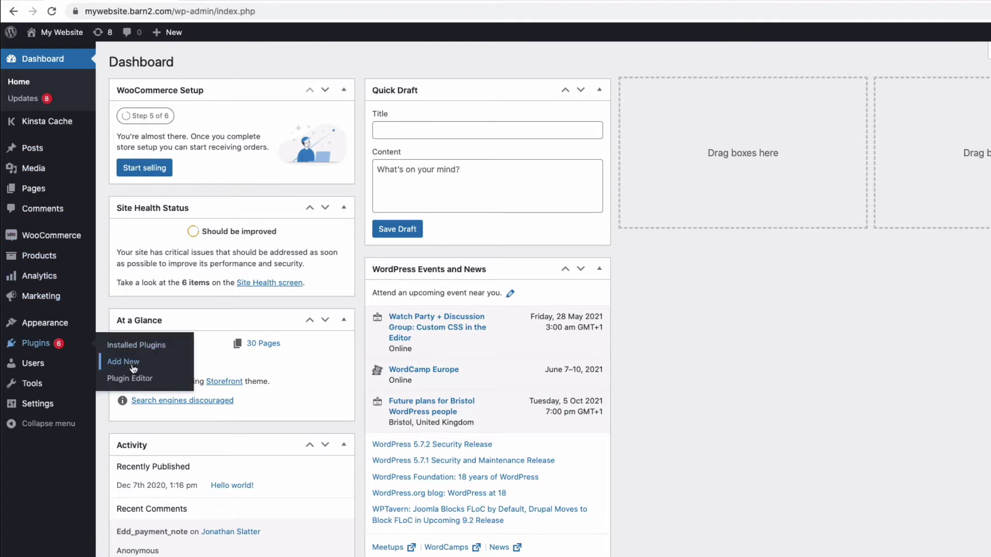
left_click(132, 367)
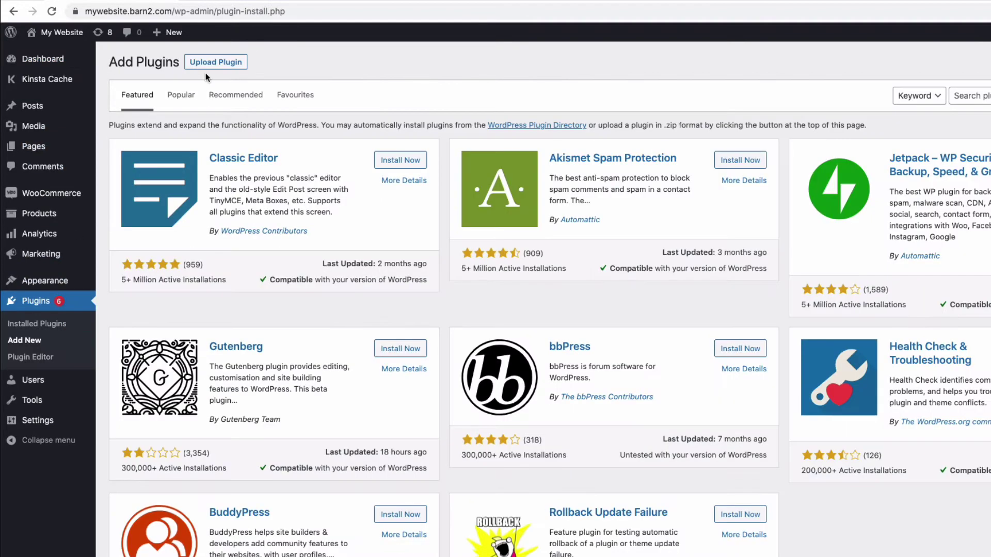
left_click(216, 63)
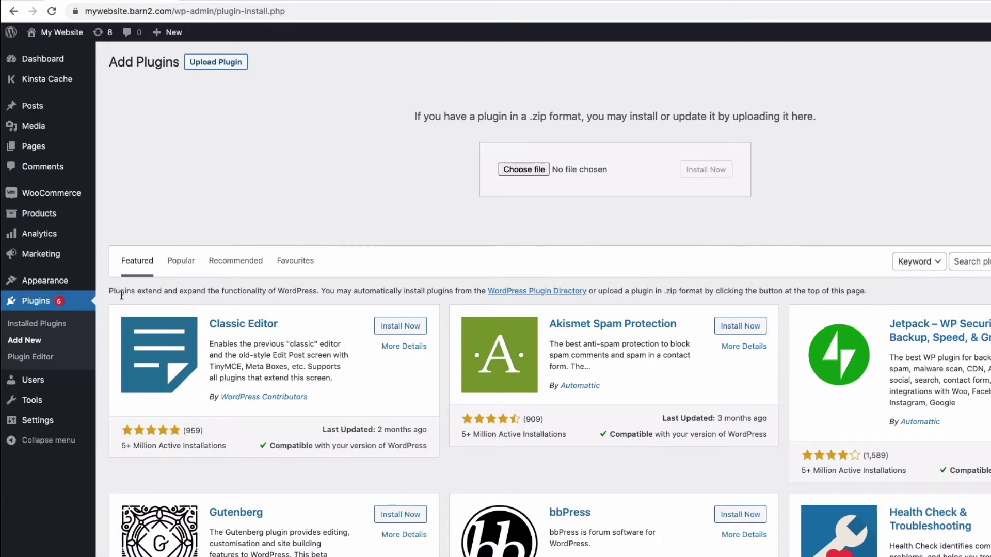
Go to the WooCommerce Wholesale Pro settings from the Installed Plugins list.
left_click(29, 302)
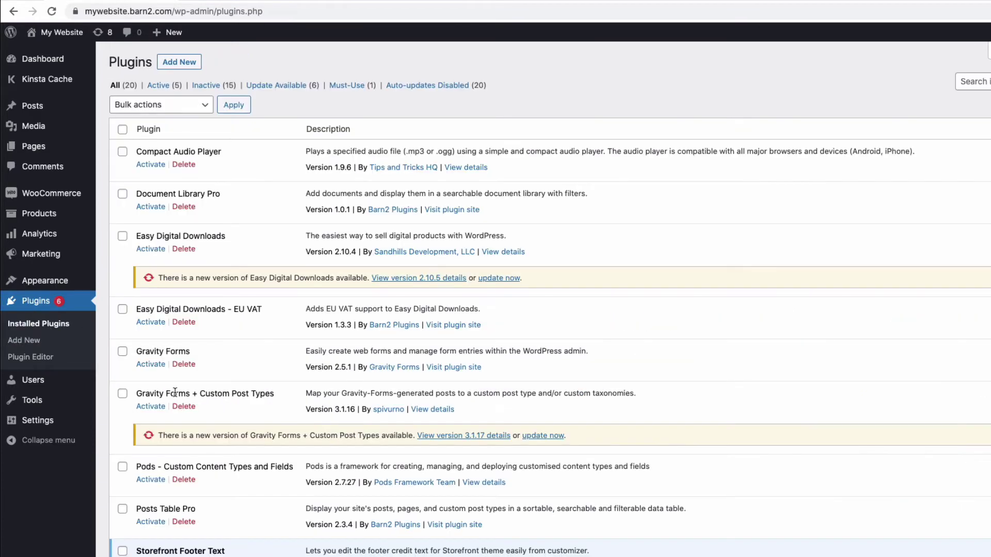
scroll(180, 397, "down", 10)
left_click(153, 507)
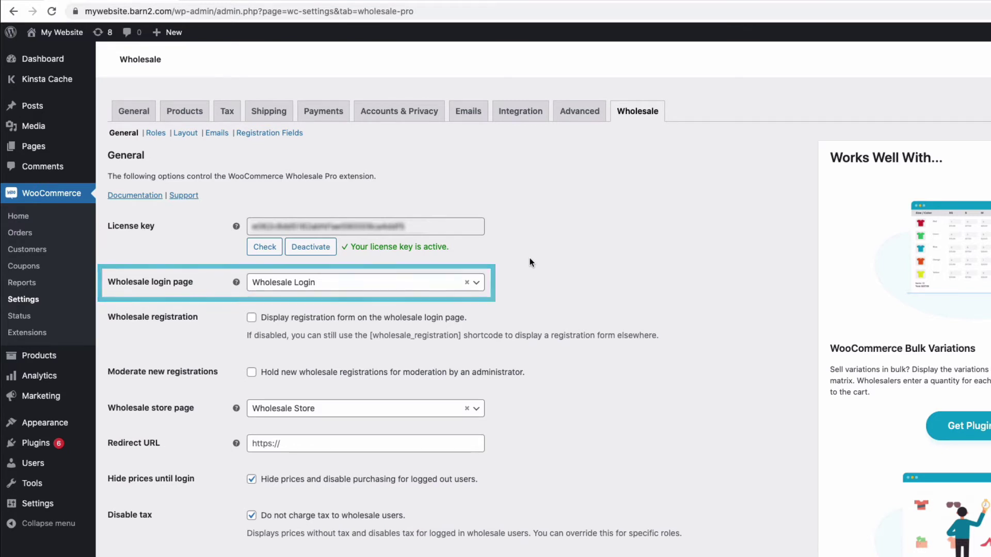
left_click(477, 285)
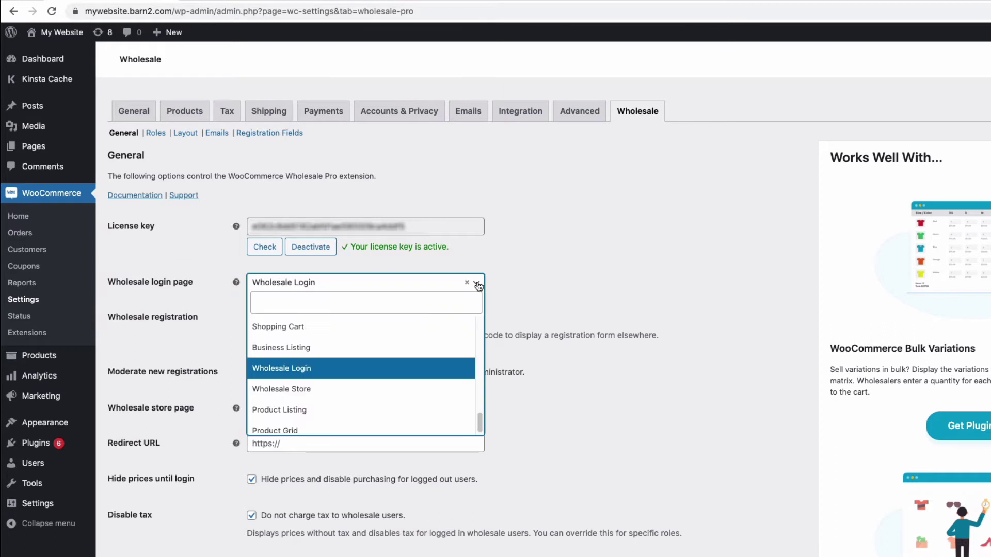
left_click(515, 271)
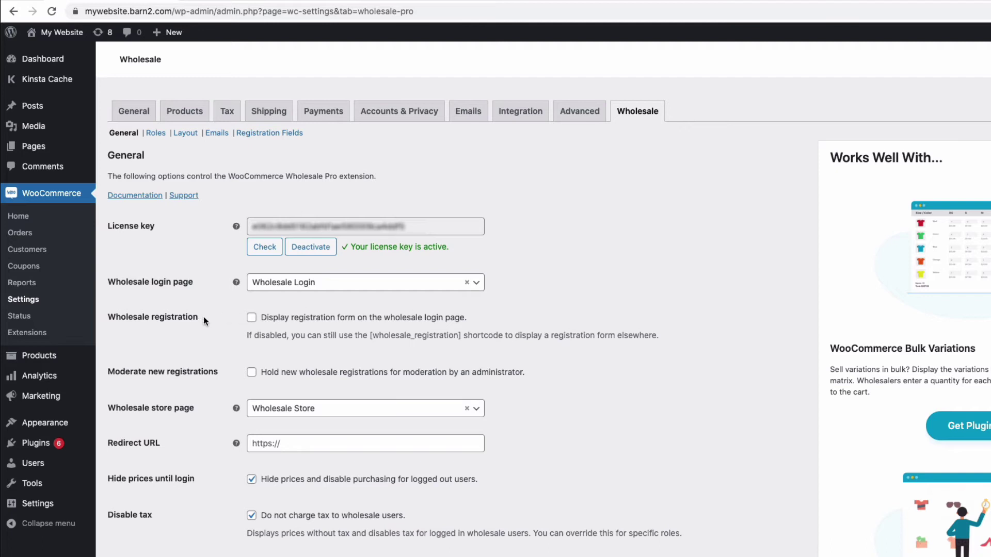
Enable wholesale registration and moderation, keep Wholesale Store as the store page, and save.
left_click(252, 318)
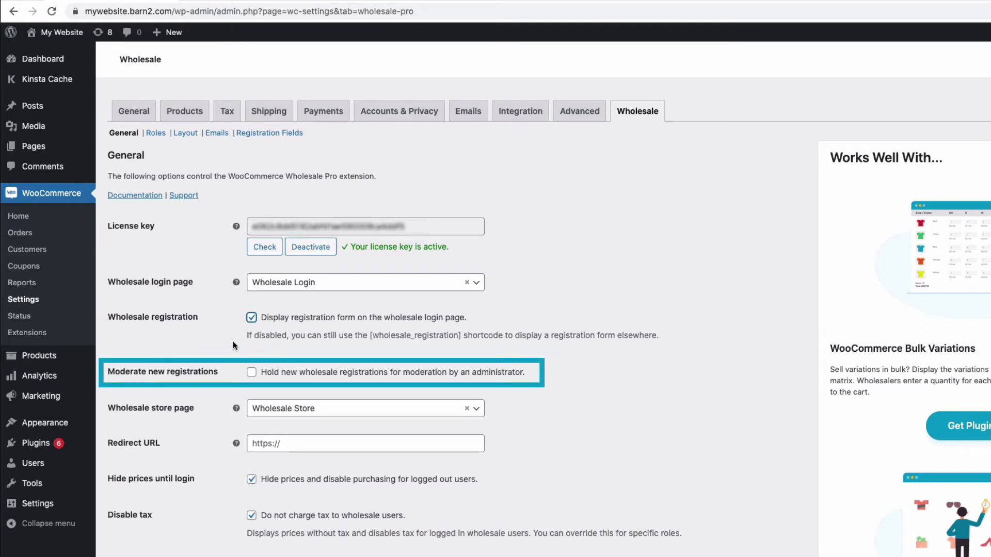
left_click(251, 374)
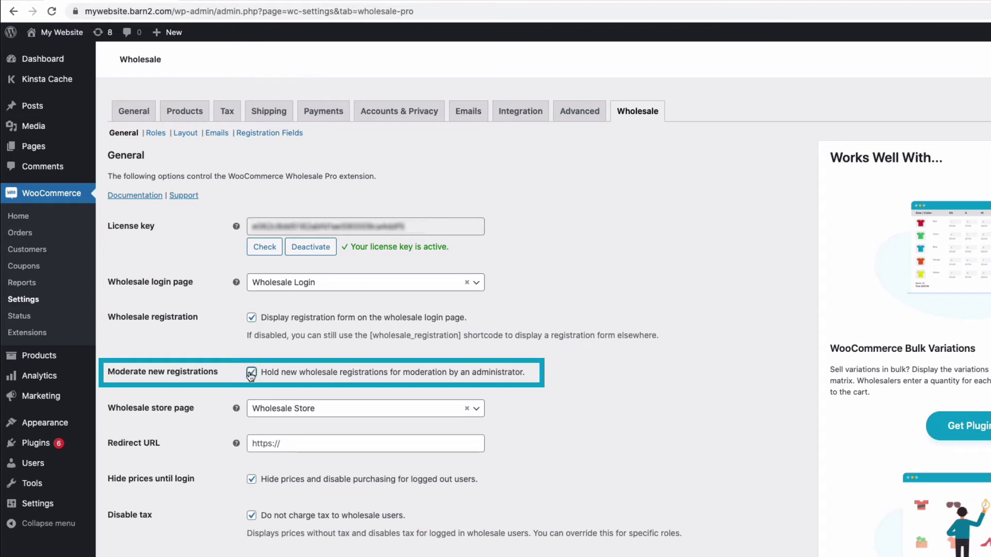
left_click(277, 413)
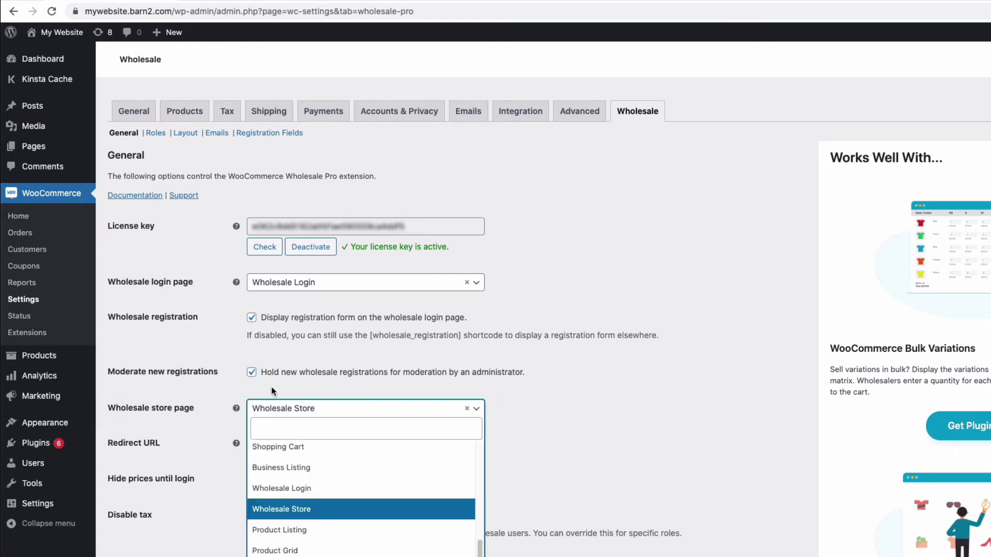
left_click(271, 386)
scroll(206, 429, "down", 4)
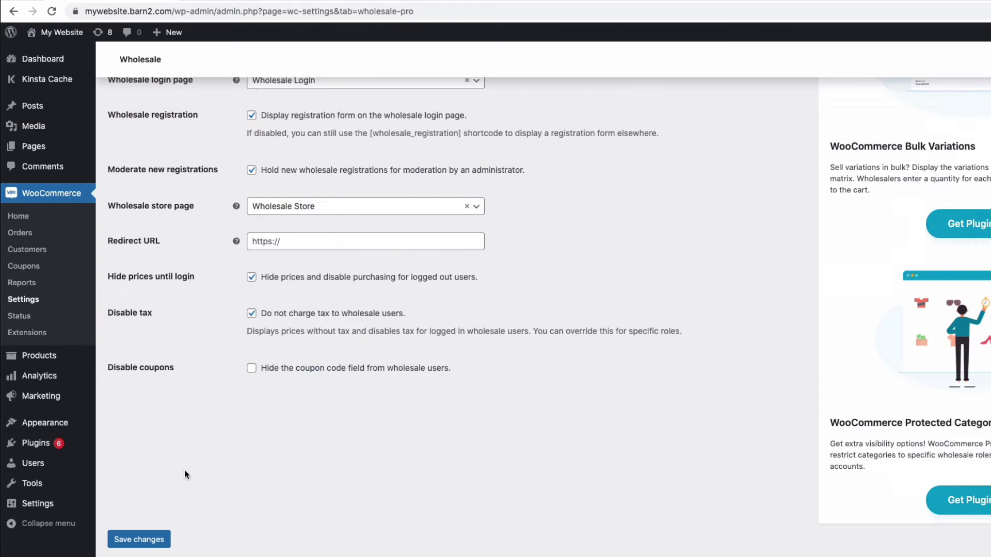
left_click(138, 541)
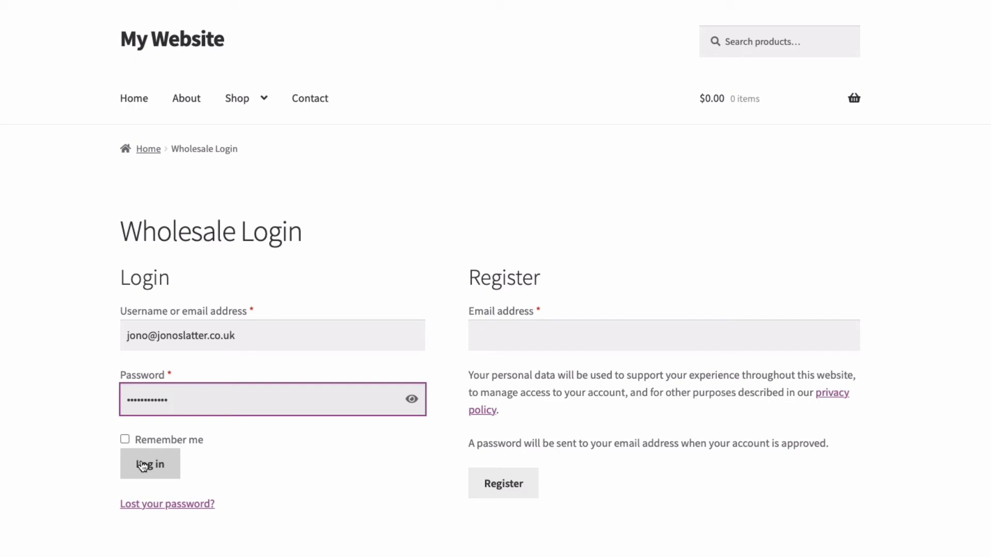
Log in as the wholesale user and review the 14 discounted products in the Wholesale Store.
left_click(143, 466)
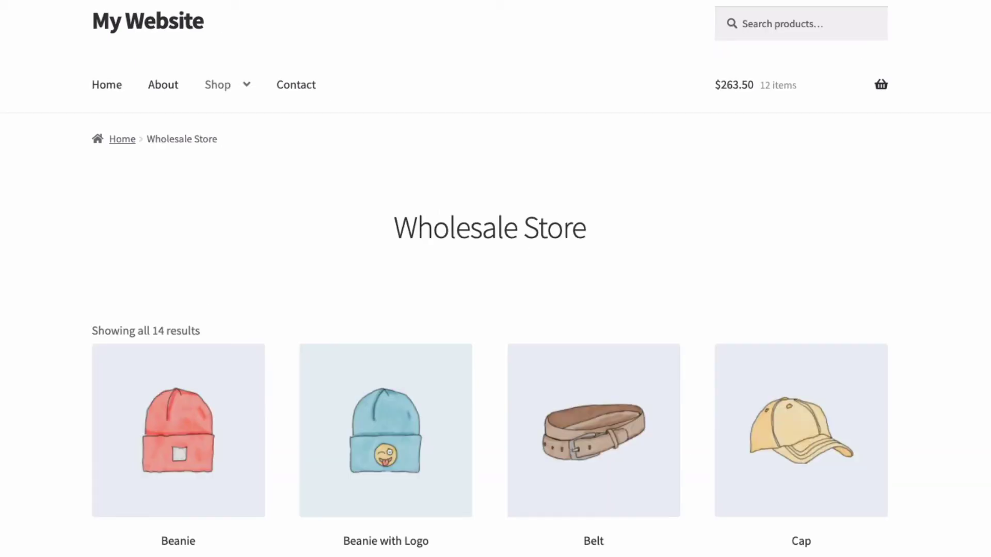
scroll(496, 278, "down", 5)
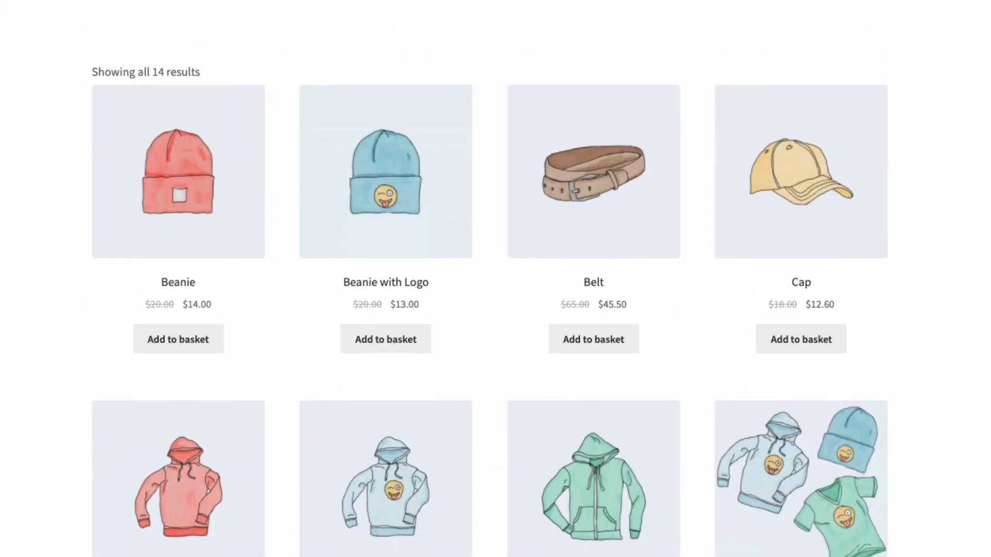
scroll(496, 279, "down", 5)
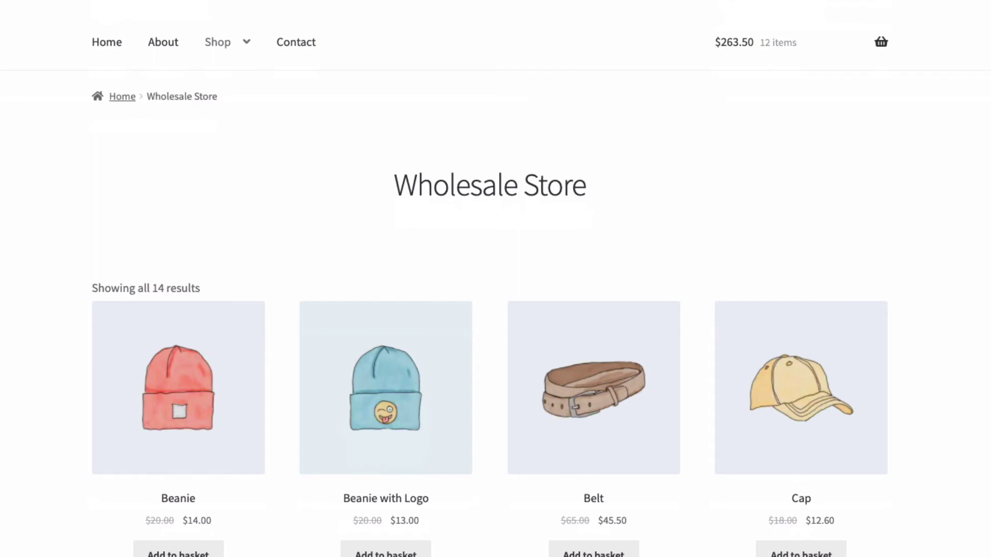
Edit the Wholesale role under WooCommerce Settings > Wholesale > Roles.
mouse_move(47, 222)
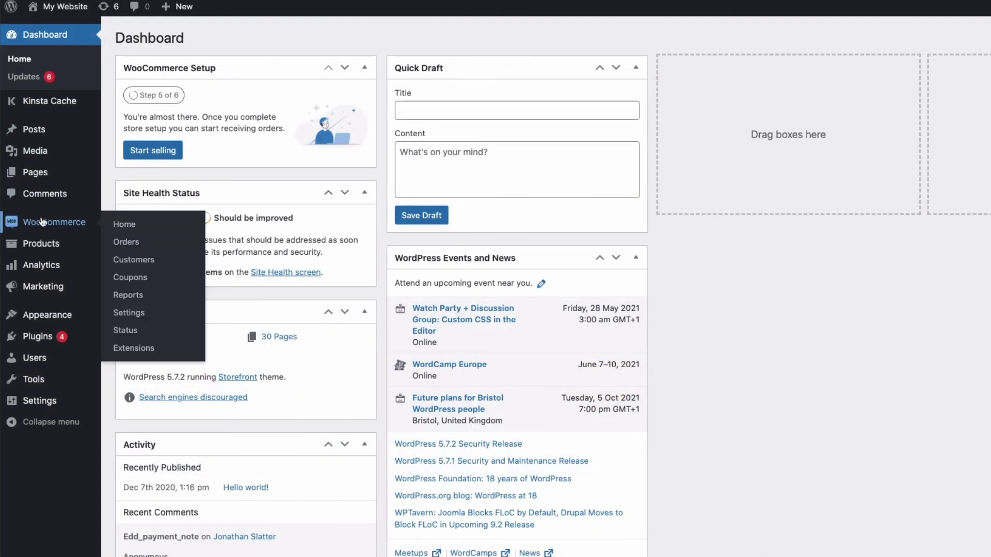
left_click(145, 316)
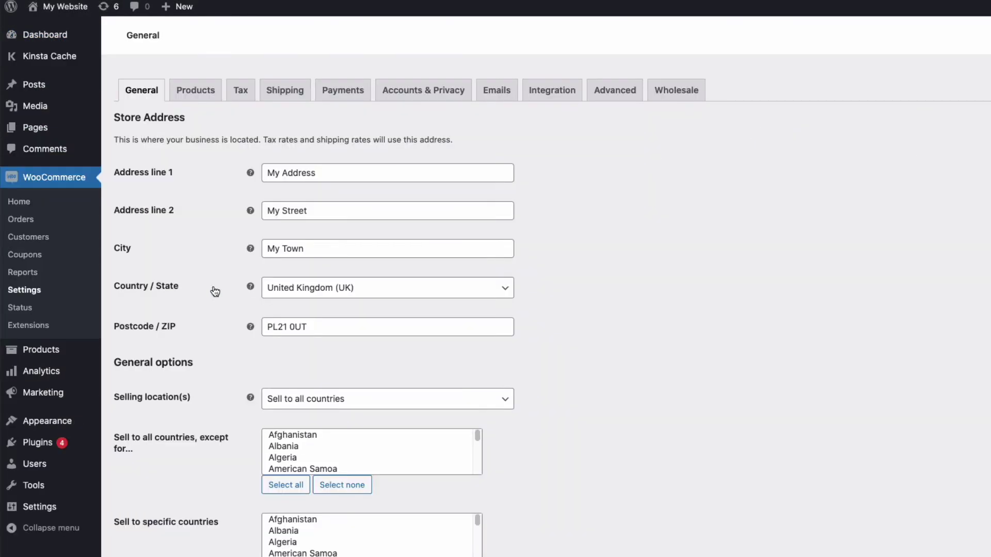
left_click(675, 97)
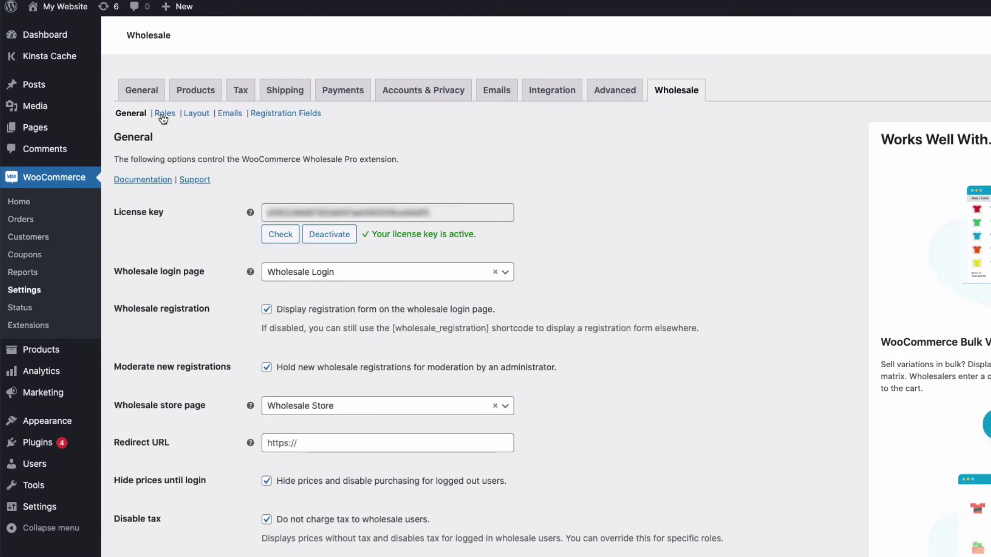
left_click(163, 117)
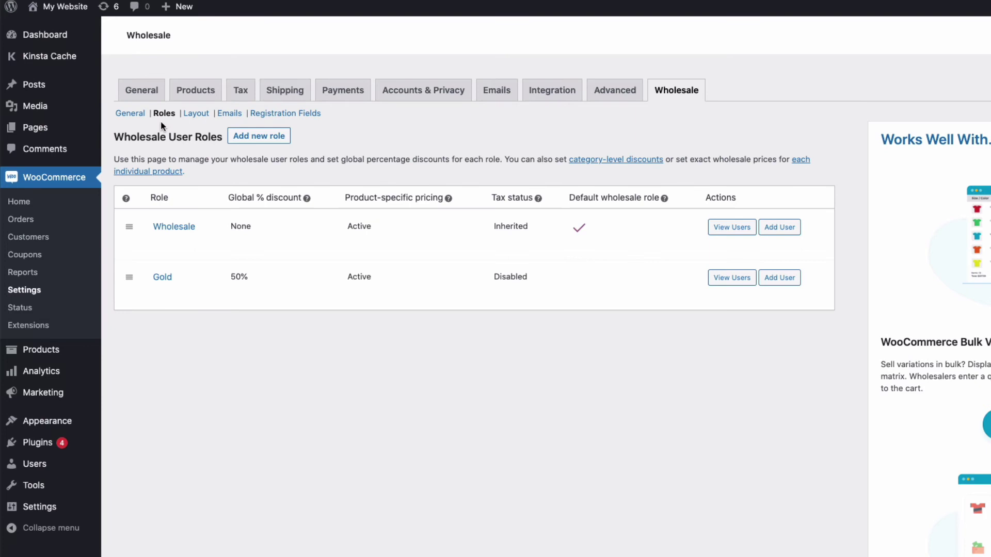
mouse_move(161, 243)
mouse_move(166, 288)
left_click(162, 244)
Set the Wholesale role's global discount to 30% and save it.
double_click(286, 212)
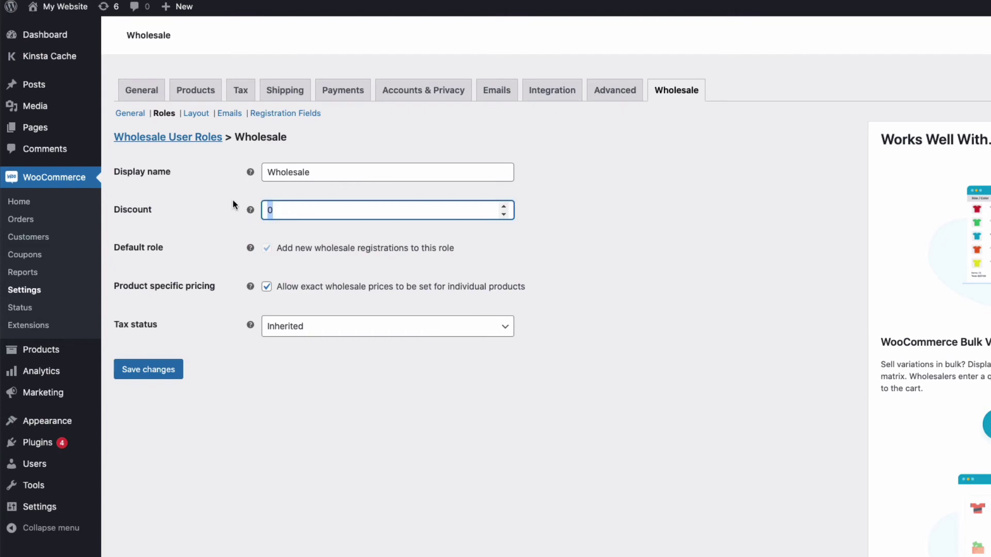
type("30")
left_click(144, 370)
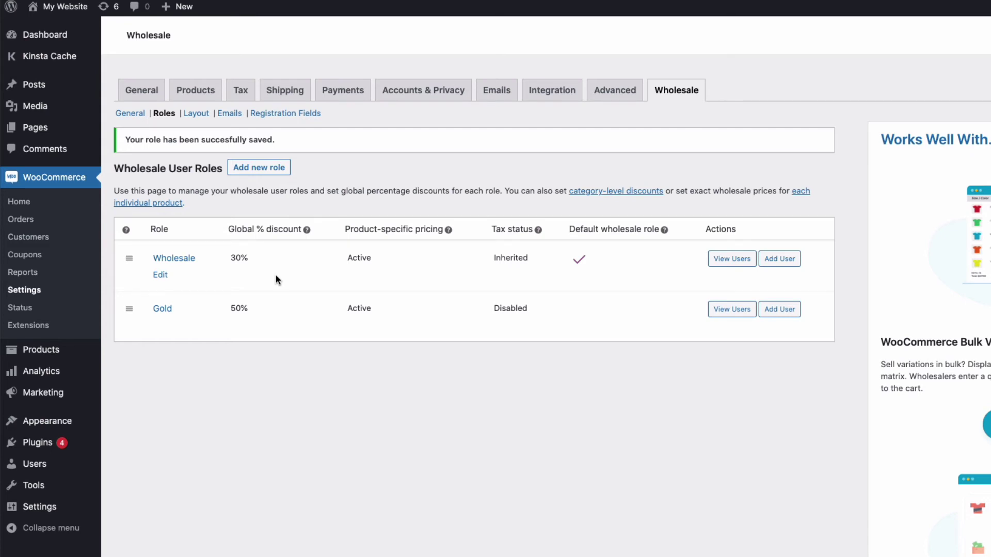
left_click(62, 36)
Change the pending user's profile role from Pending to Wholesale.
mouse_move(47, 359)
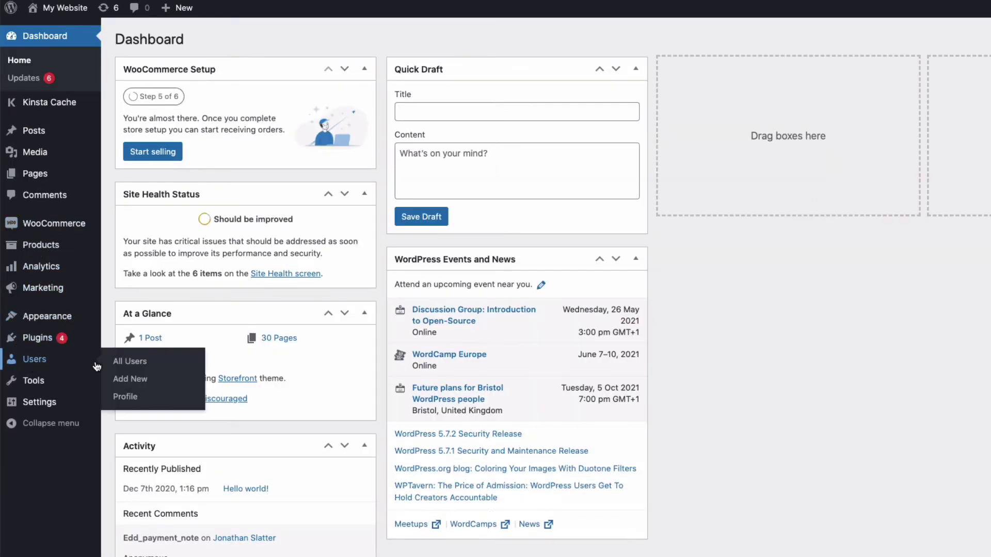
left_click(129, 362)
mouse_move(239, 182)
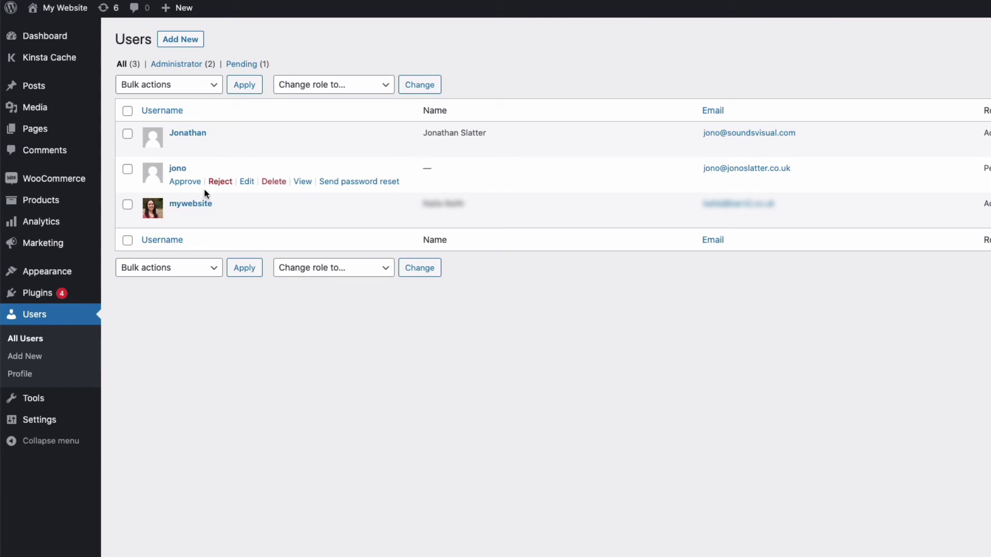
left_click(247, 181)
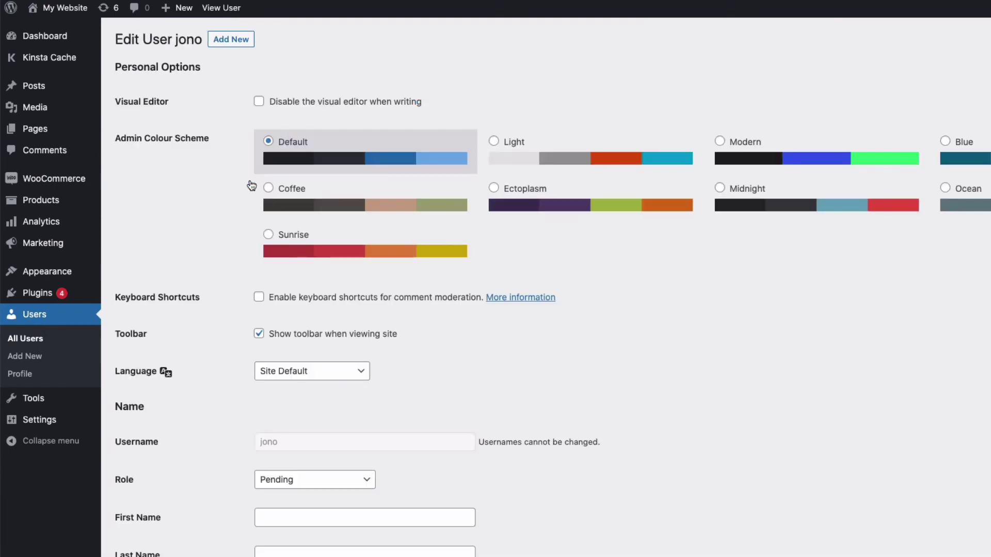
scroll(348, 228, "down", 6)
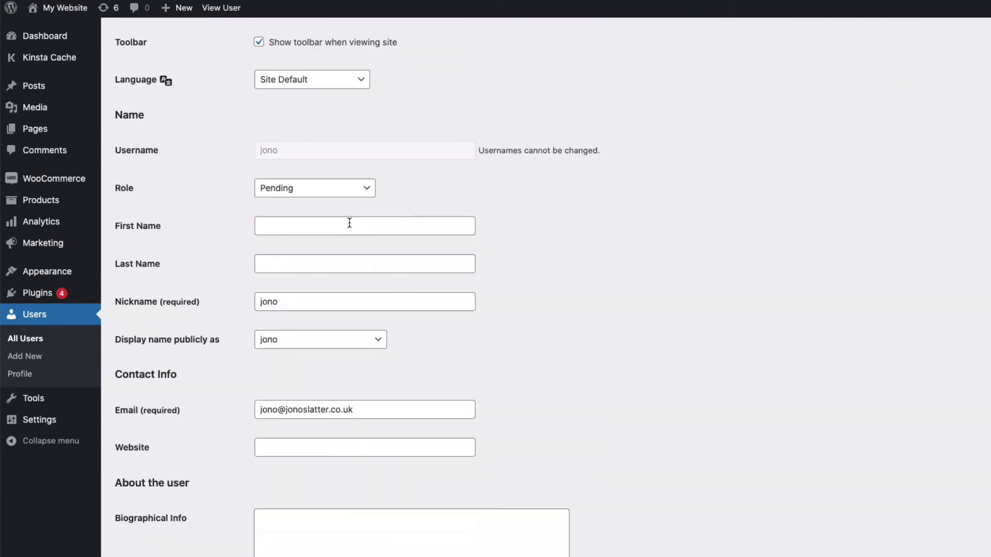
left_click(294, 184)
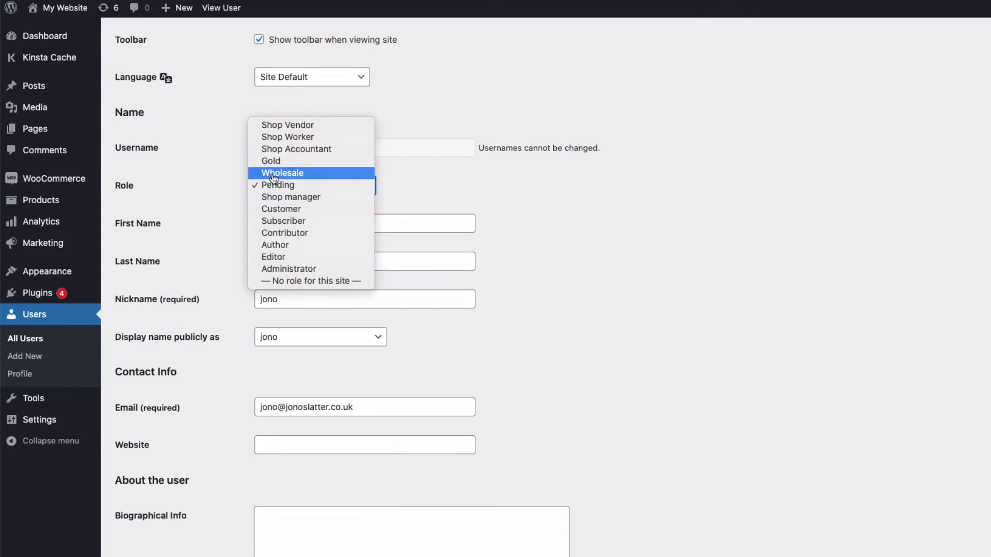
left_click(274, 178)
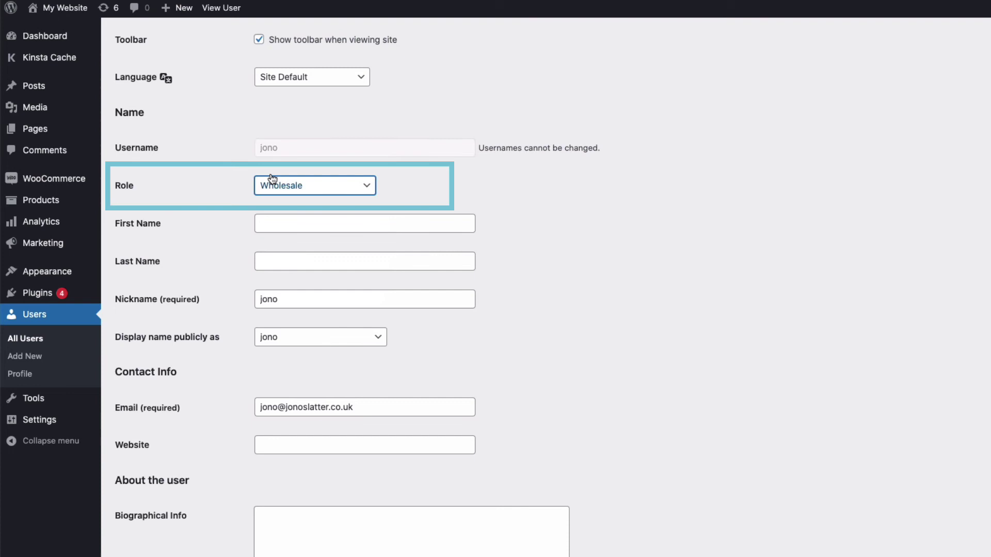
scroll(228, 188, "down", 15)
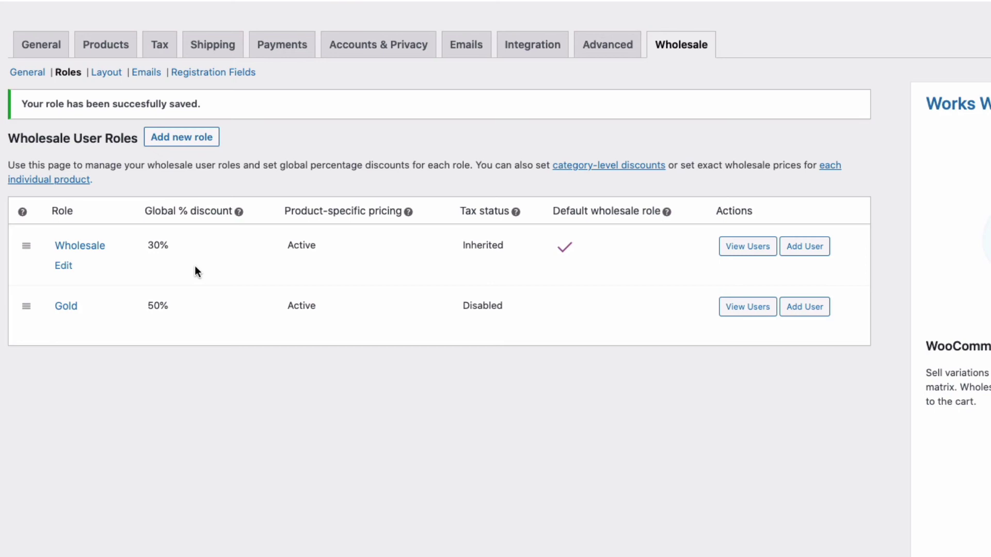
Add Beanie, Belt and 4 Hoodies with Logo to the basket from the Wholesale Store.
left_click(838, 223)
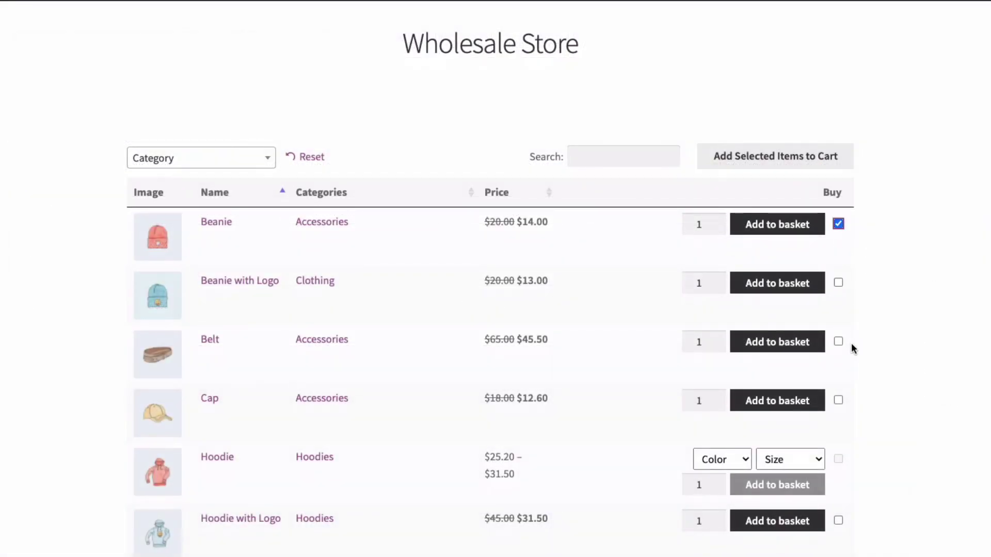
left_click(838, 341)
left_click(838, 520)
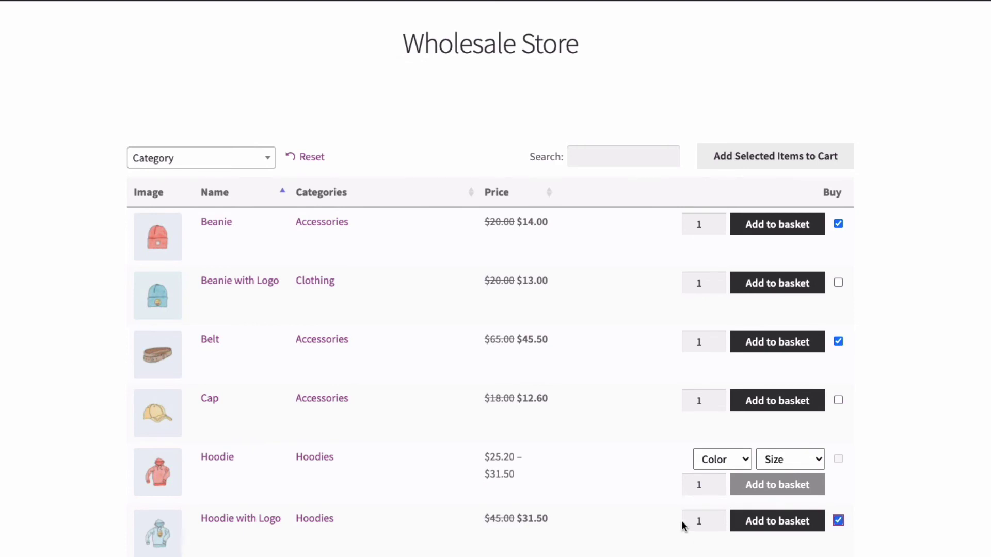
double_click(698, 521)
type("4")
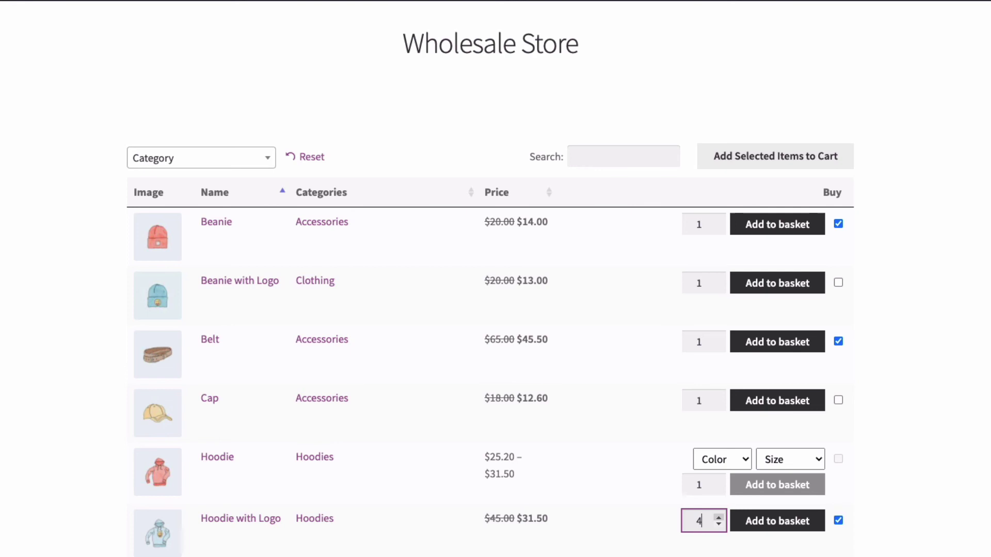
left_click(758, 156)
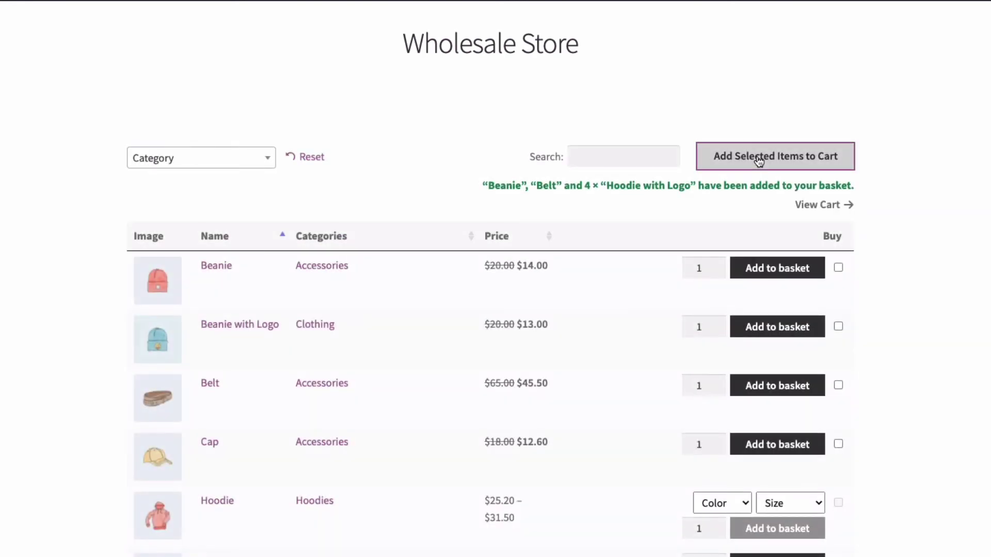